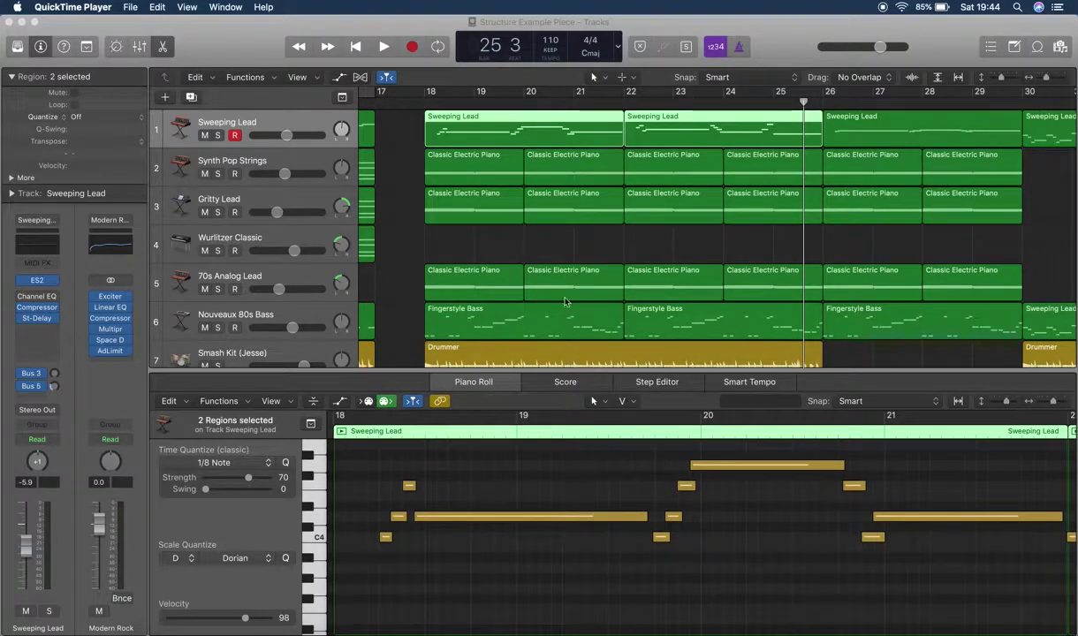
Step: Delete the Sweeping Lead region at bar 22
{"action": "left_click", "coordinate": [601, 250]}
{"action": "left_click", "coordinate": [666, 121]}
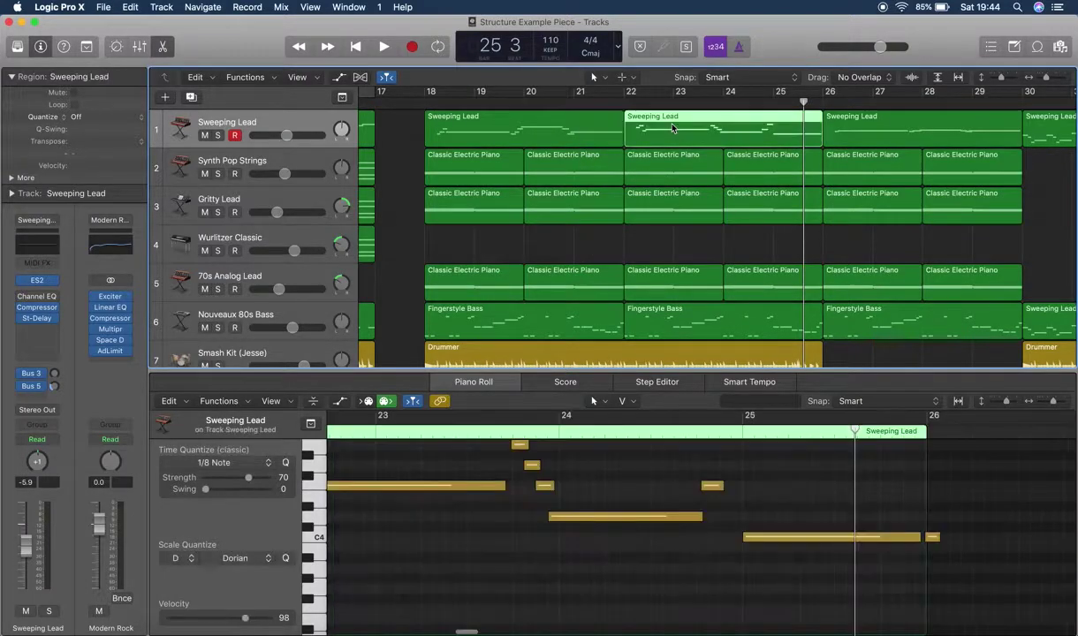
{"action": "key", "text": "Delete"}
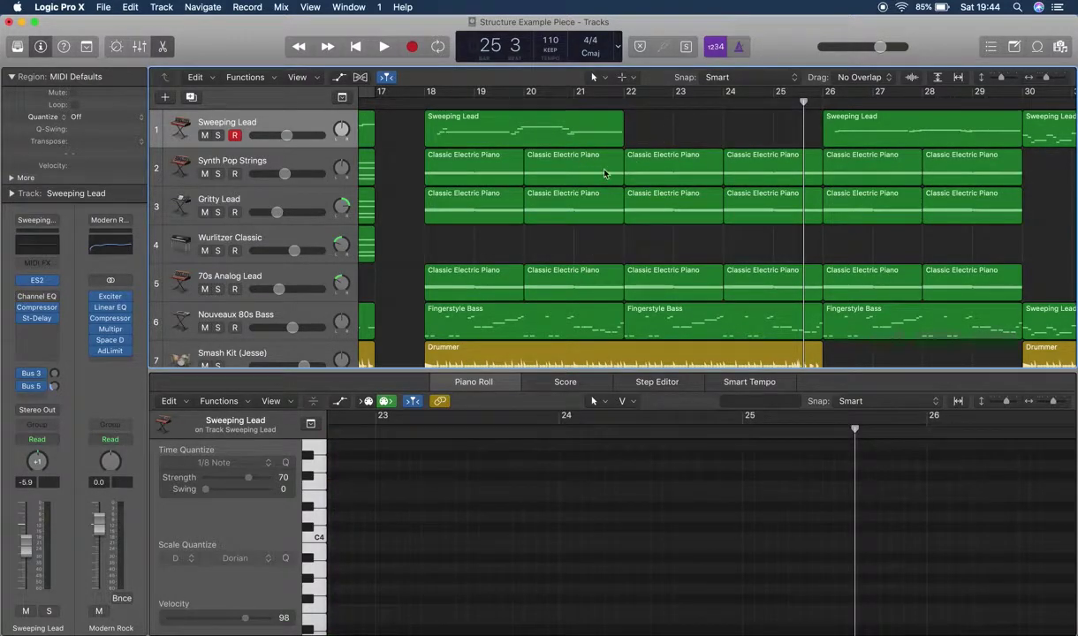
Step: Option-drag a copy of the bar-18 Sweeping Lead region to bar 22, then mute Gritty Lead
{"action": "left_click", "coordinate": [496, 127]}
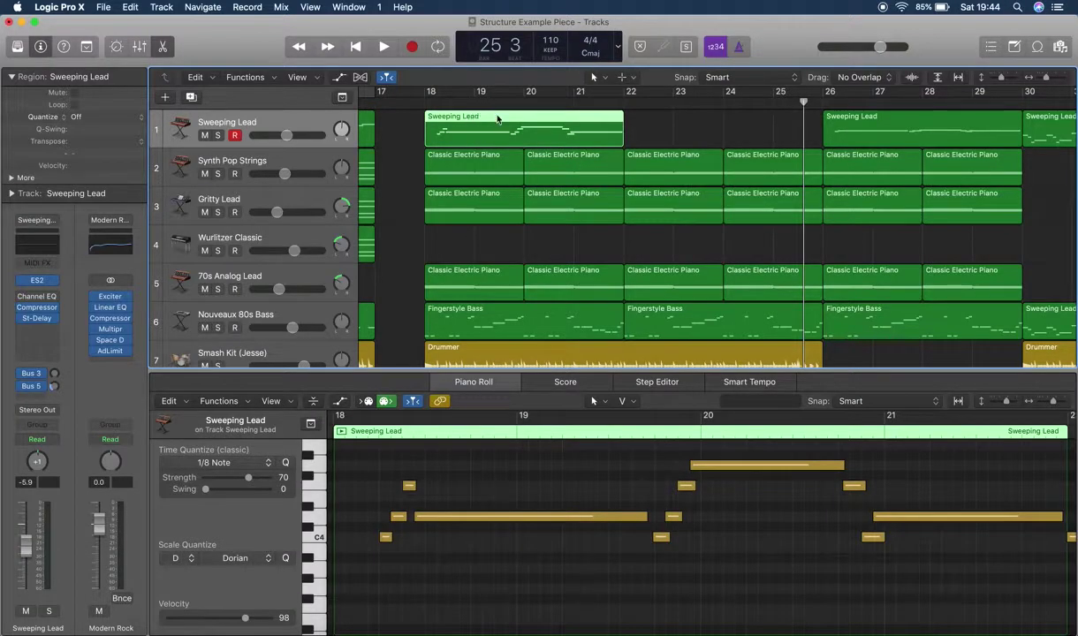
{"action": "left_click_drag", "start_coordinate": [483, 140], "coordinate": [687, 131]}
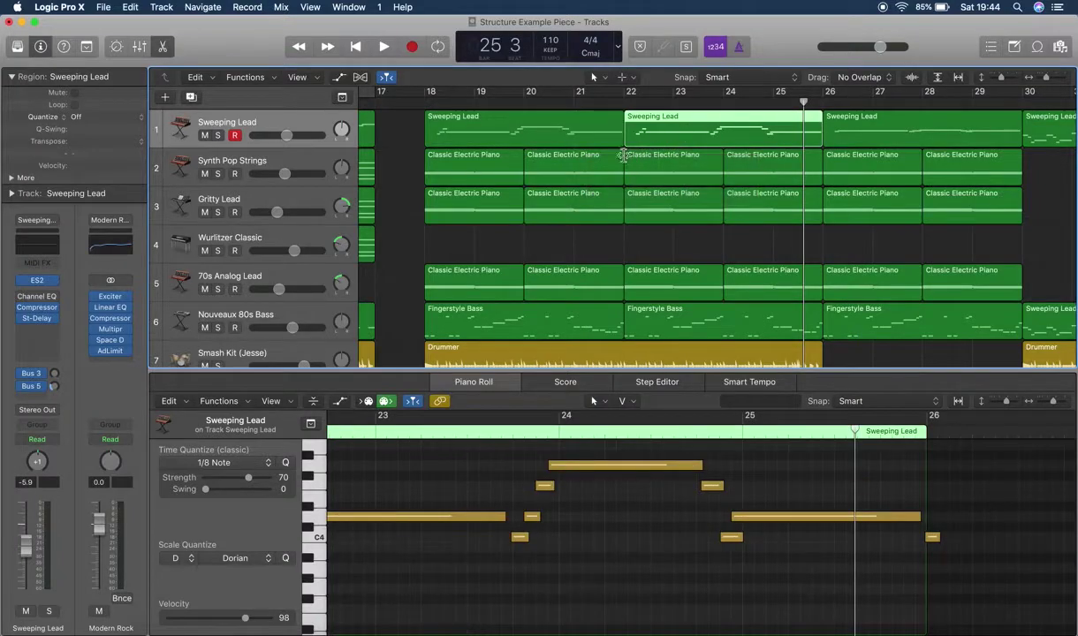
{"action": "left_click", "coordinate": [549, 130]}
{"action": "left_click", "coordinate": [690, 127]}
{"action": "left_click", "coordinate": [204, 212]}
Step: Mute 70s Analog Lead and select the first chord of the bar-22 Classic Electric Piano region
{"action": "left_click", "coordinate": [204, 289]}
{"action": "scroll", "coordinate": [709, 272], "scroll_direction": "down", "scroll_amount": 1}
{"action": "left_click", "coordinate": [680, 168]}
{"action": "scroll", "coordinate": [589, 572], "scroll_direction": "left", "scroll_amount": 1}
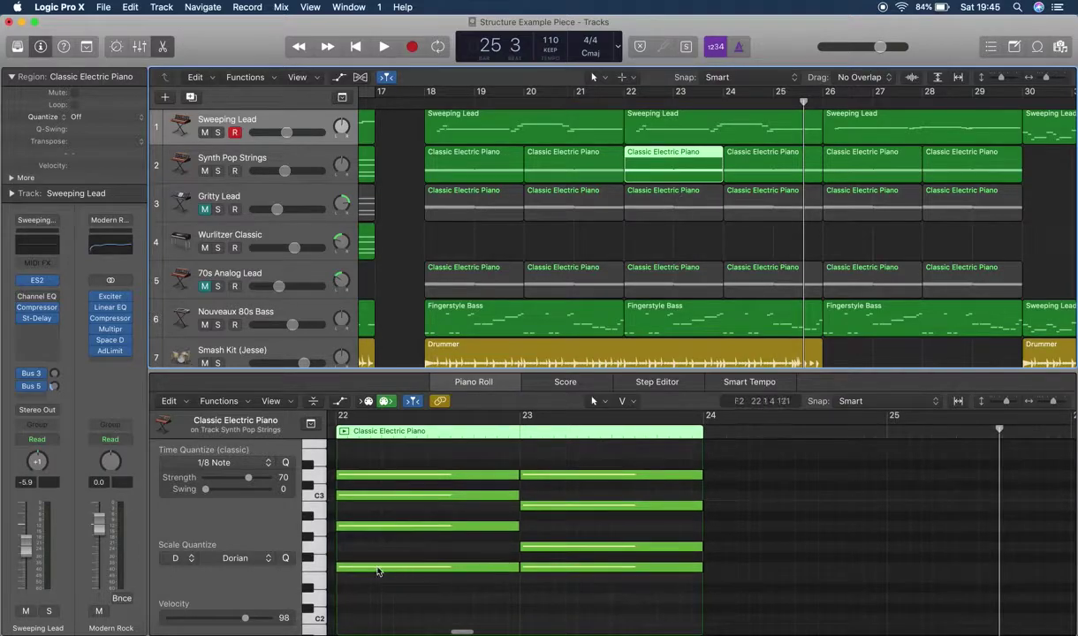
{"action": "scroll", "coordinate": [387, 583], "scroll_direction": "up", "scroll_amount": 1}
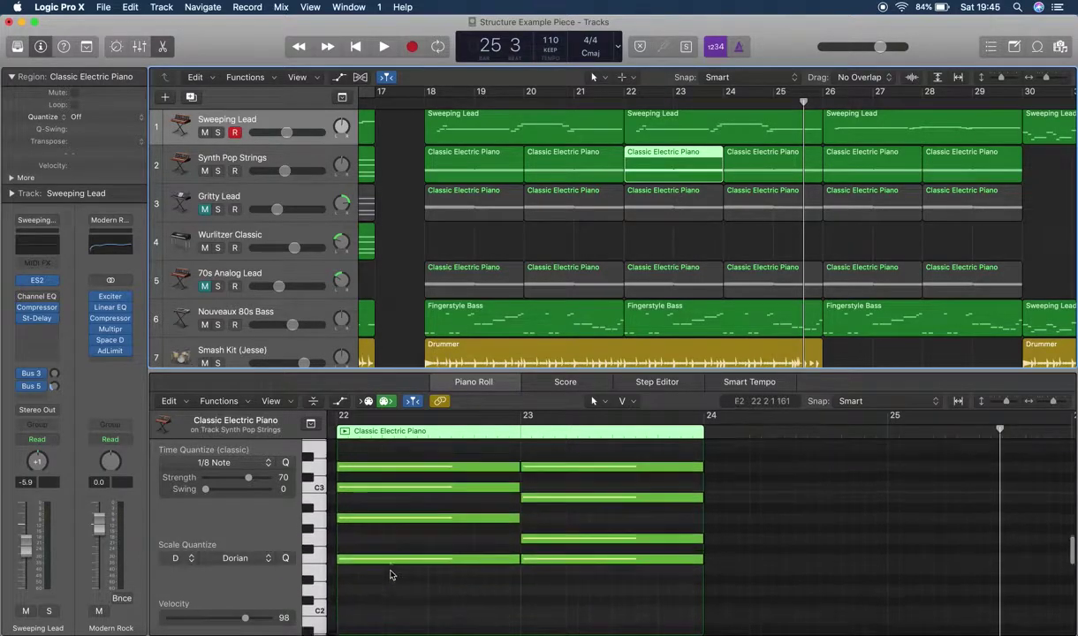
{"action": "scroll", "coordinate": [453, 534], "scroll_direction": "left", "scroll_amount": 3}
{"action": "scroll", "coordinate": [464, 505], "scroll_direction": "down", "scroll_amount": 1}
{"action": "left_click_drag", "start_coordinate": [510, 593], "coordinate": [455, 467]}
{"action": "left_click", "coordinate": [469, 546]}
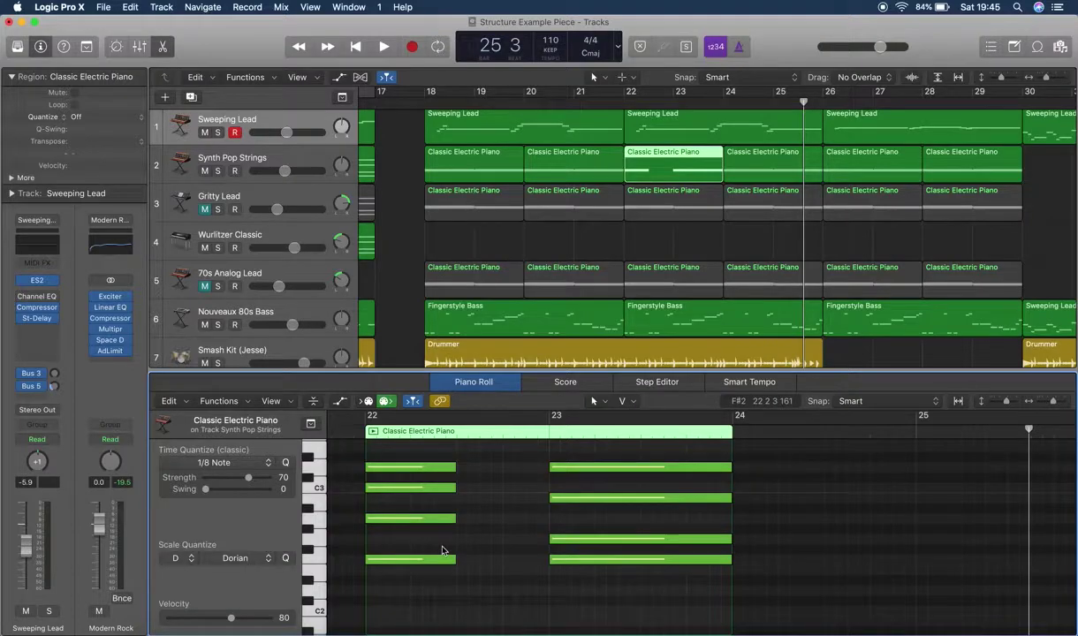
Step: Shorten the second piano chord so it starts mid-bar 23, undoing a stray chord move
{"action": "left_click_drag", "start_coordinate": [417, 582], "coordinate": [404, 453]}
{"action": "left_click", "coordinate": [472, 524]}
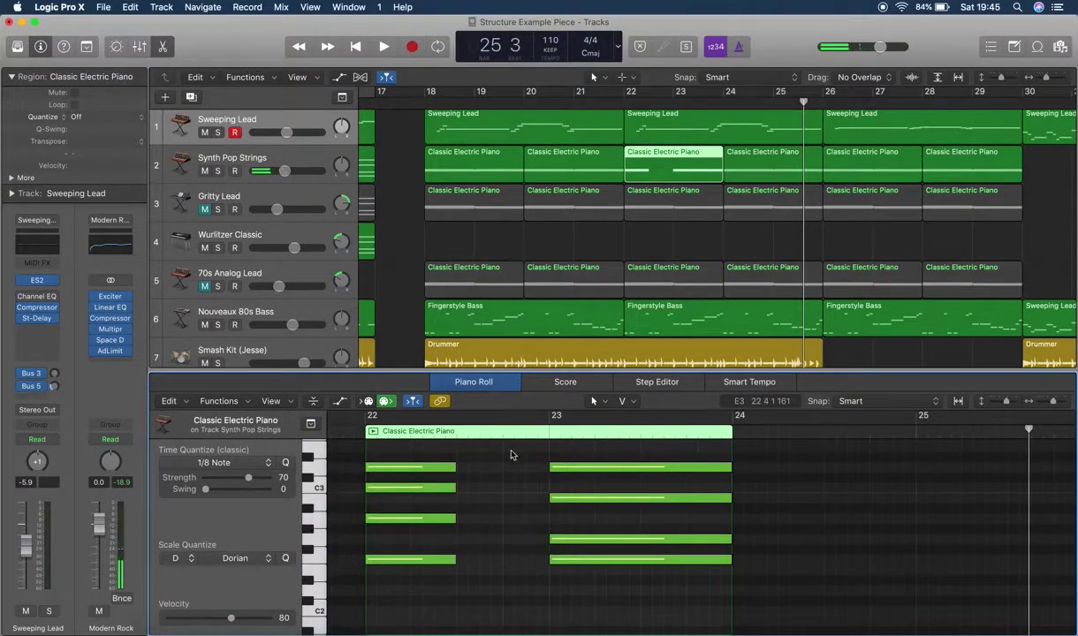
{"action": "left_click_drag", "start_coordinate": [510, 454], "coordinate": [640, 559]}
{"action": "left_click_drag", "start_coordinate": [480, 570], "coordinate": [411, 475]}
{"action": "left_click_drag", "start_coordinate": [403, 562], "coordinate": [489, 562]}
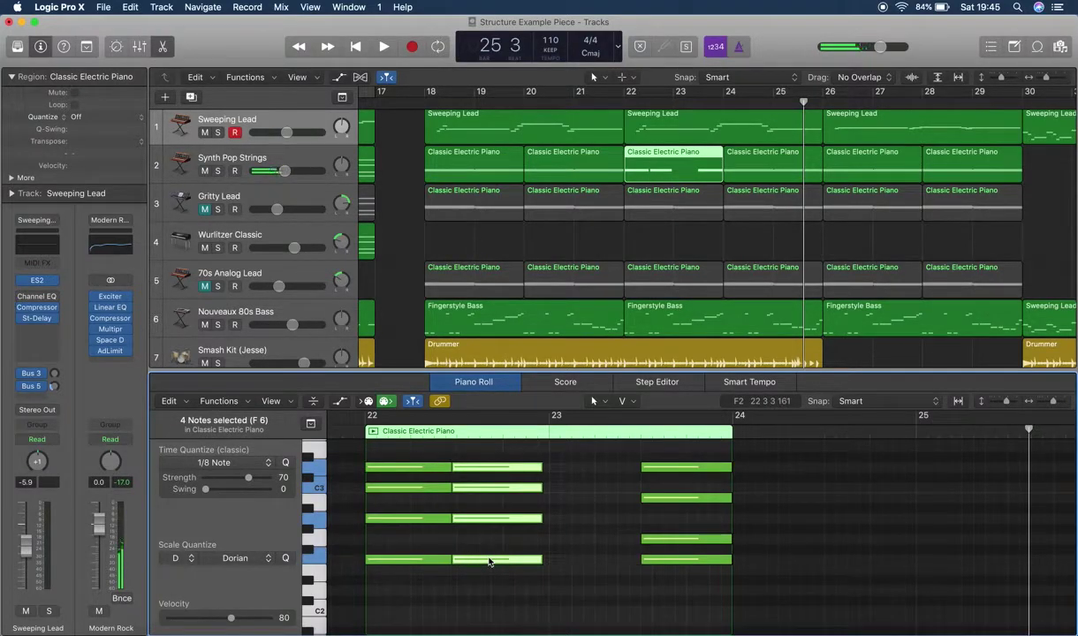
{"action": "key", "text": "super+z"}
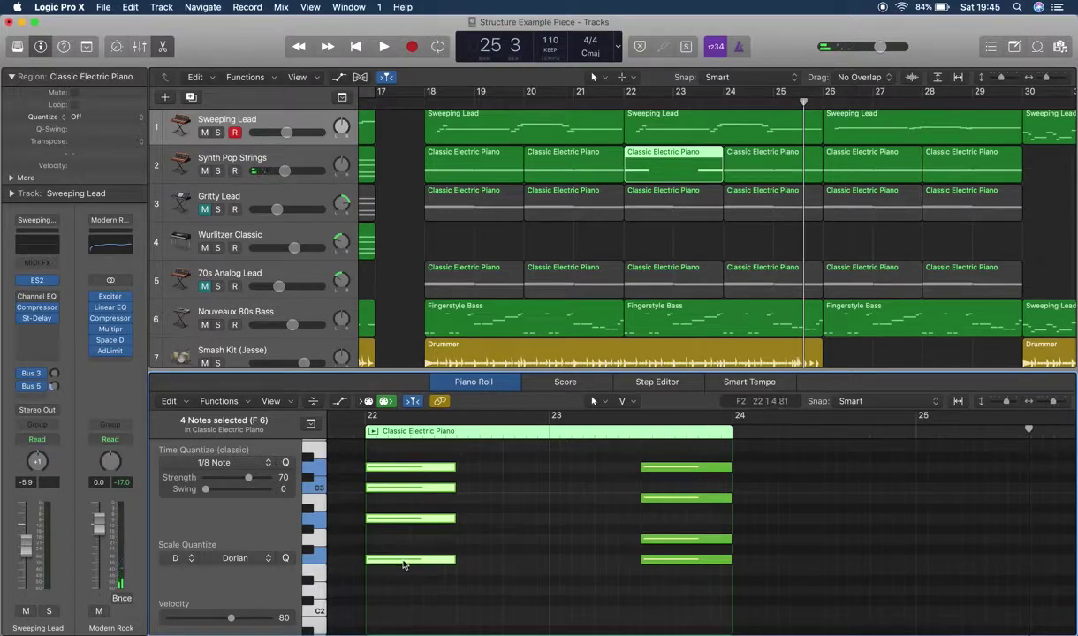
Step: Copy the first chord to beat 3 of bar 22 and raise its C3 note
{"action": "left_click_drag", "start_coordinate": [403, 564], "coordinate": [492, 552]}
{"action": "left_click", "coordinate": [487, 535]}
{"action": "left_click", "coordinate": [485, 490]}
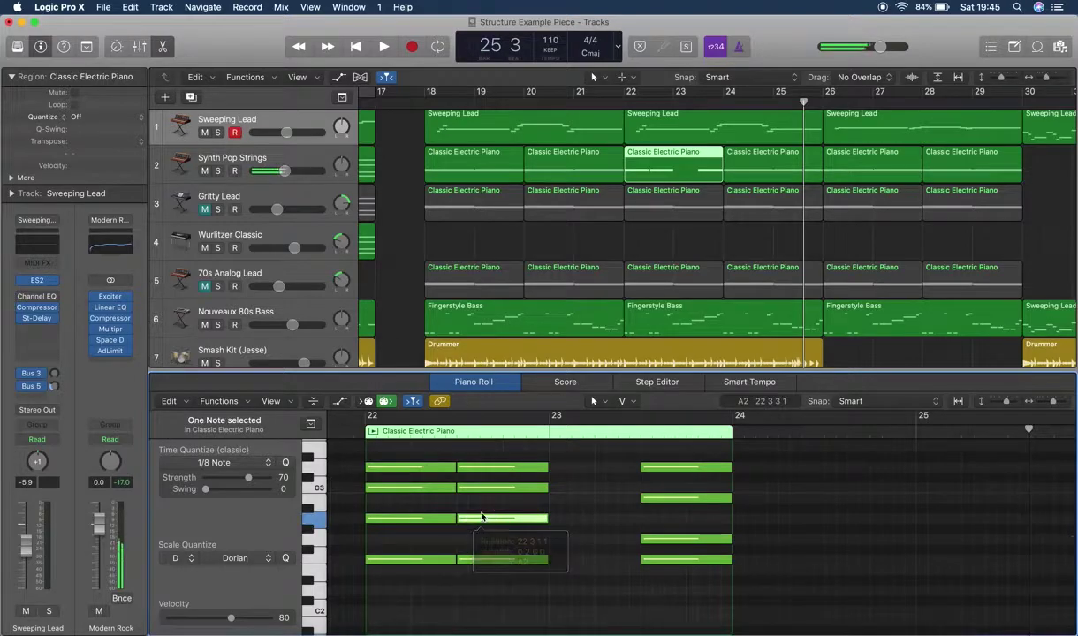
{"action": "left_click", "coordinate": [485, 490]}
{"action": "left_click_drag", "start_coordinate": [486, 491], "coordinate": [479, 474]}
{"action": "scroll", "coordinate": [485, 472], "scroll_direction": "up", "scroll_amount": 2}
{"action": "scroll", "coordinate": [490, 533], "scroll_direction": "down", "scroll_amount": 2}
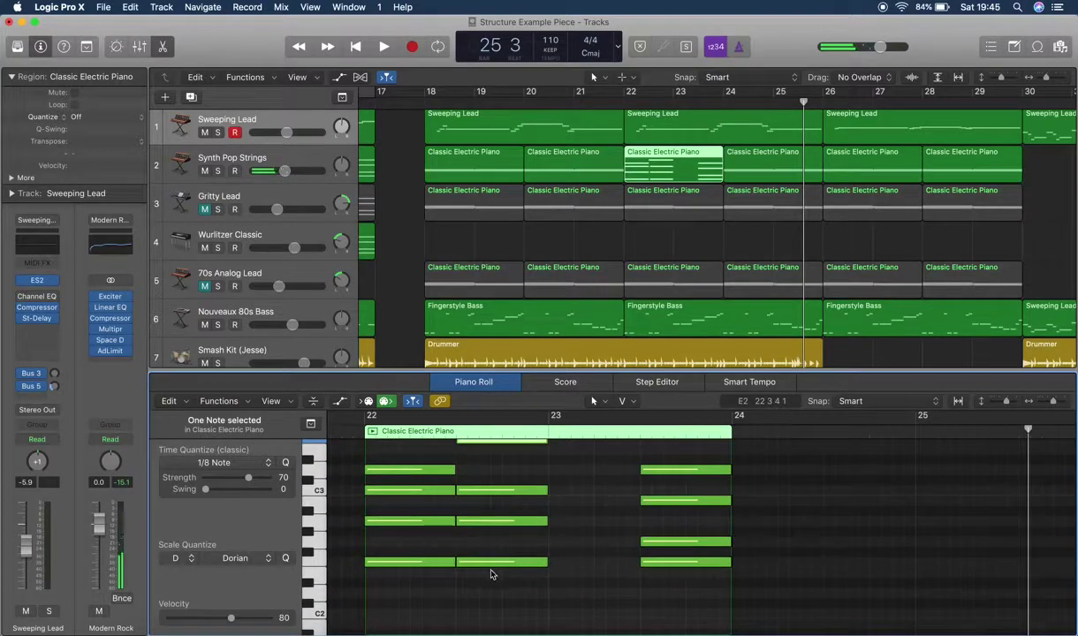
{"action": "left_click", "coordinate": [468, 542]}
{"action": "scroll", "coordinate": [563, 542], "scroll_direction": "up", "scroll_amount": 1}
Step: Copy the bar-22 beat-3 chord to 23 1, lowering one note to G2 and the top note a semitone
{"action": "left_click_drag", "start_coordinate": [514, 608], "coordinate": [519, 442]}
{"action": "left_click_drag", "start_coordinate": [487, 578], "coordinate": [565, 583]}
{"action": "left_click_drag", "start_coordinate": [573, 533], "coordinate": [567, 504]}
{"action": "left_click_drag", "start_coordinate": [561, 447], "coordinate": [558, 459]}
{"action": "left_click", "coordinate": [686, 602]}
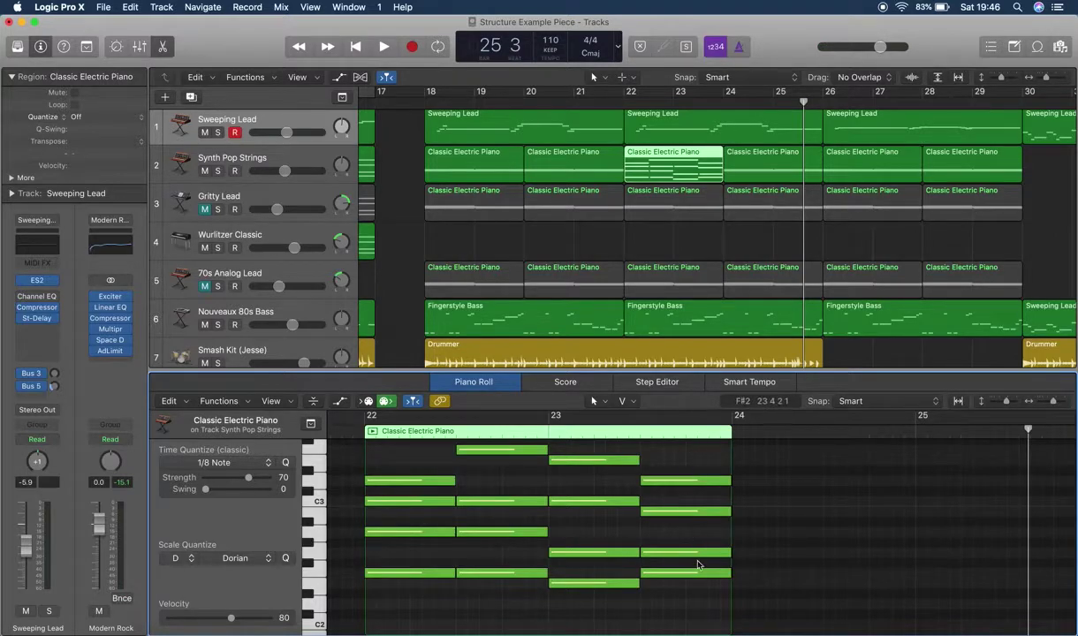
Step: Replace the next Classic Electric Piano region with a copy of the reworked bar-22 region at bar 24
{"action": "left_click", "coordinate": [756, 165]}
{"action": "key", "text": "Delete"}
{"action": "left_click_drag", "start_coordinate": [667, 172], "coordinate": [767, 173]}
Step: Raise a note in the bar-22 Fingerstyle Bass region to fit the new chords
{"action": "left_click", "coordinate": [686, 323]}
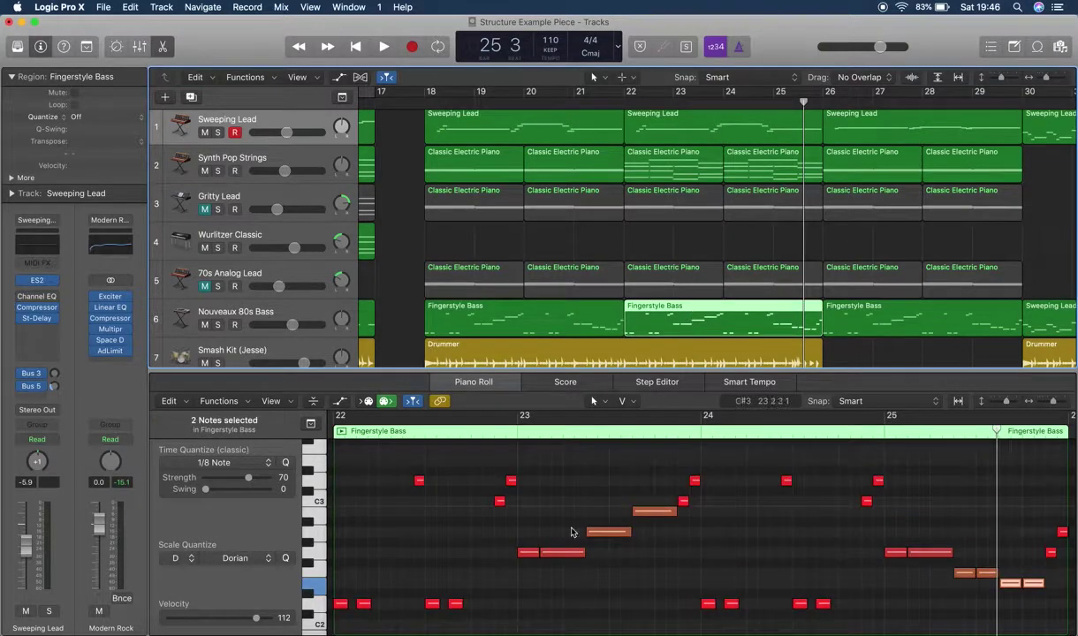
{"action": "scroll", "coordinate": [549, 570], "scroll_direction": "left", "scroll_amount": 3}
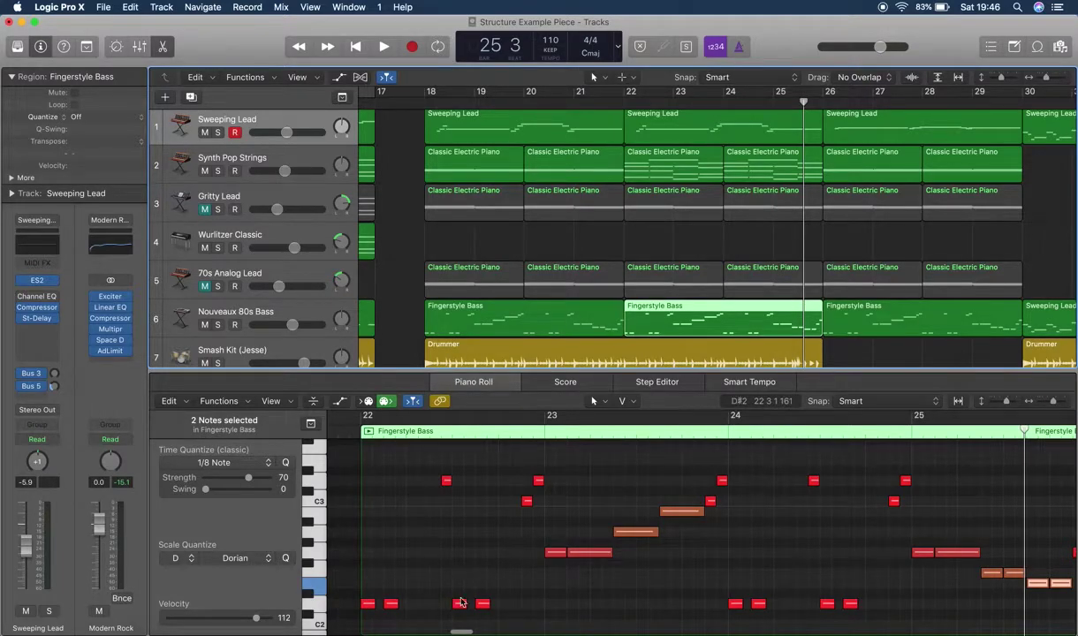
{"action": "left_click_drag", "start_coordinate": [456, 623], "coordinate": [461, 579]}
{"action": "left_click", "coordinate": [543, 467]}
{"action": "scroll", "coordinate": [527, 539], "scroll_direction": "up", "scroll_amount": 3}
{"action": "left_click", "coordinate": [527, 514]}
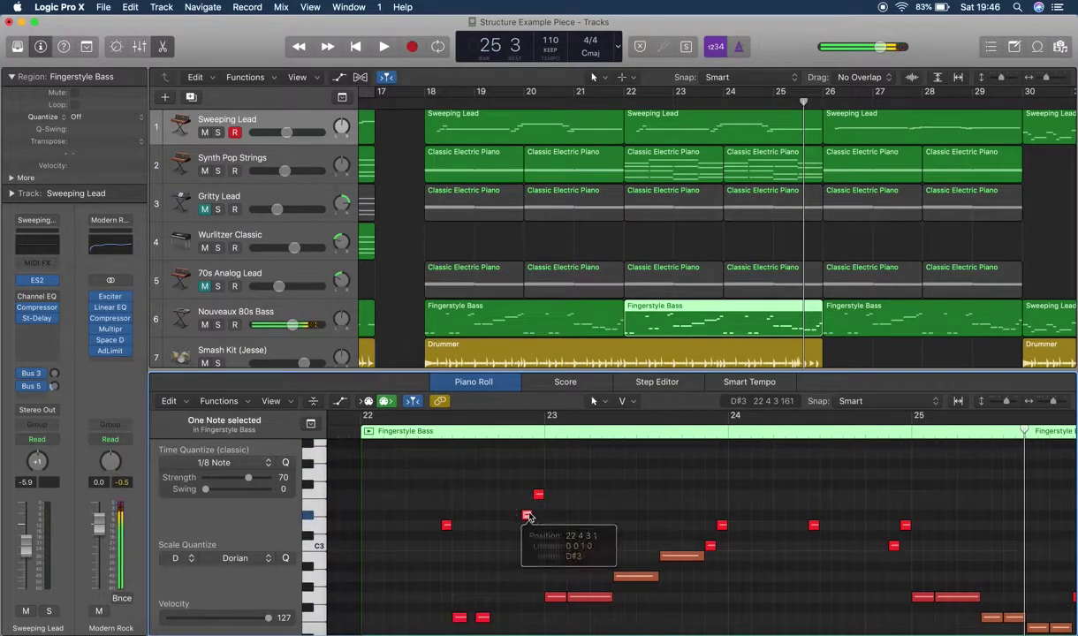
{"action": "left_click_drag", "start_coordinate": [527, 514], "coordinate": [526, 493]}
{"action": "scroll", "coordinate": [549, 552], "scroll_direction": "down", "scroll_amount": 3}
{"action": "scroll", "coordinate": [549, 552], "scroll_direction": "up", "scroll_amount": 2}
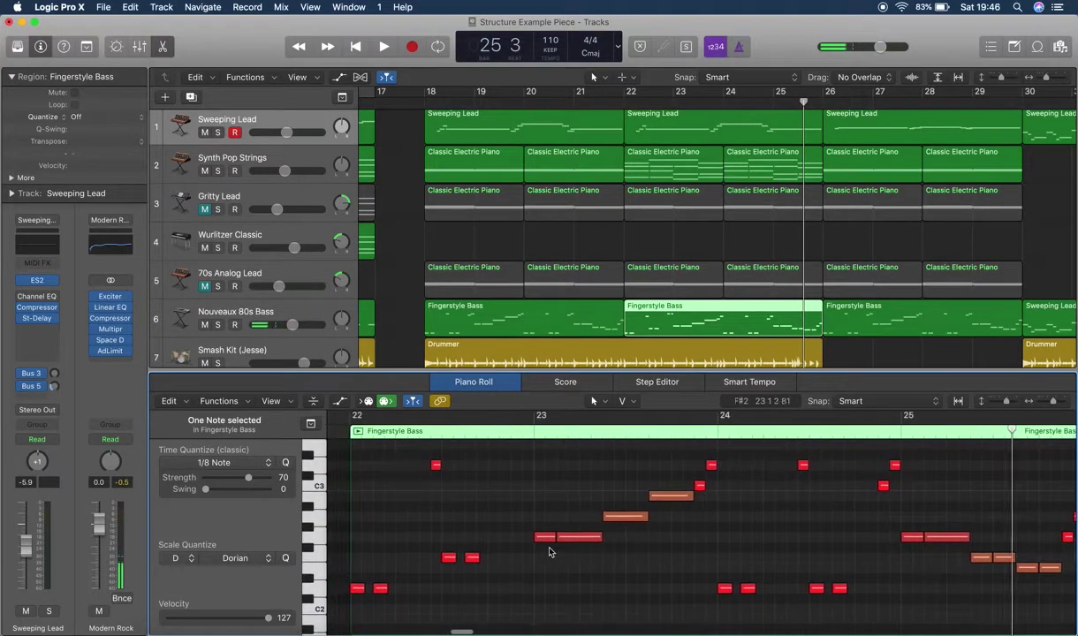
Step: Bring up the bar-22 Classic Electric Piano region to compare with the bass
{"action": "left_click", "coordinate": [676, 243]}
{"action": "left_click", "coordinate": [675, 167]}
{"action": "scroll", "coordinate": [587, 519], "scroll_direction": "up", "scroll_amount": 2}
Step: Switch between the bar-18 and bar-22 Fingerstyle Bass regions to show their notes in the Piano Roll
{"action": "left_click", "coordinate": [578, 596]}
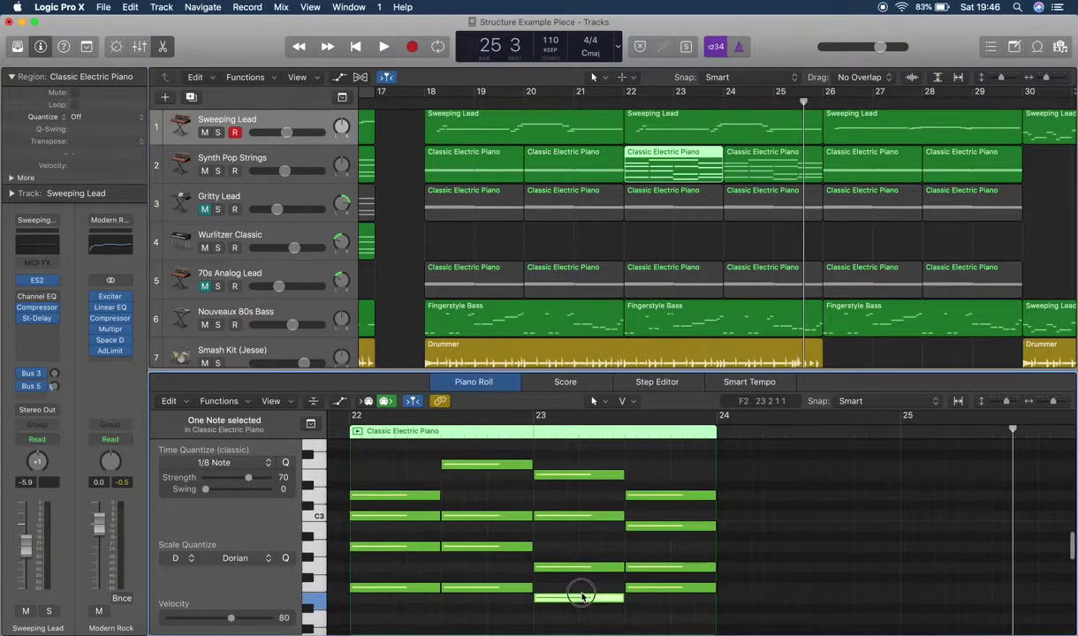
{"action": "left_click", "coordinate": [673, 323]}
{"action": "scroll", "coordinate": [596, 585], "scroll_direction": "left", "scroll_amount": 3}
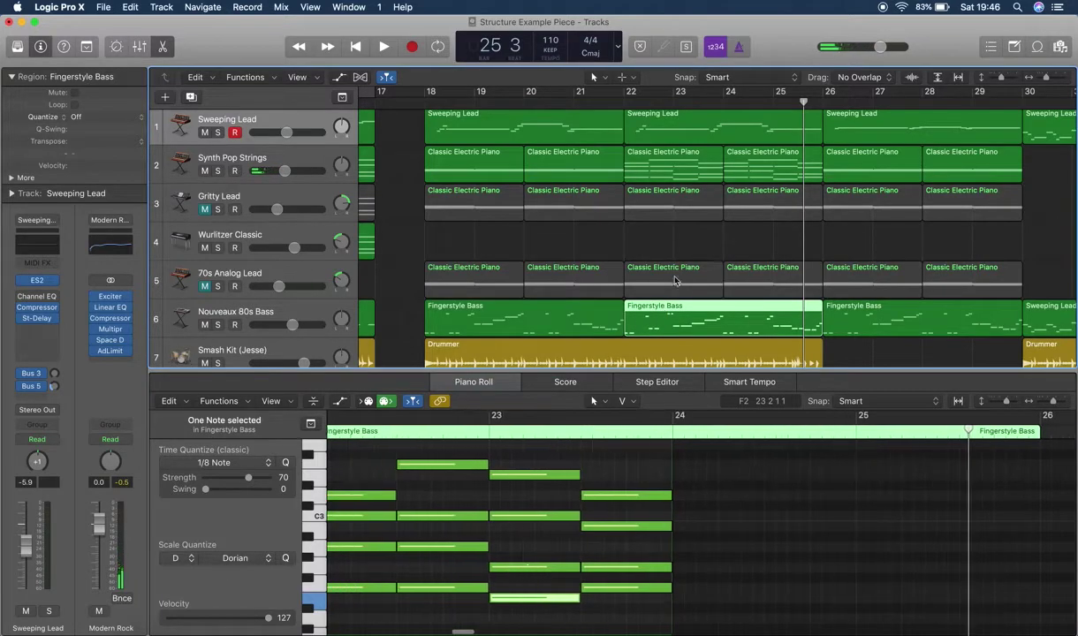
{"action": "scroll", "coordinate": [677, 276], "scroll_direction": "down", "scroll_amount": 1}
{"action": "left_click", "coordinate": [661, 238]}
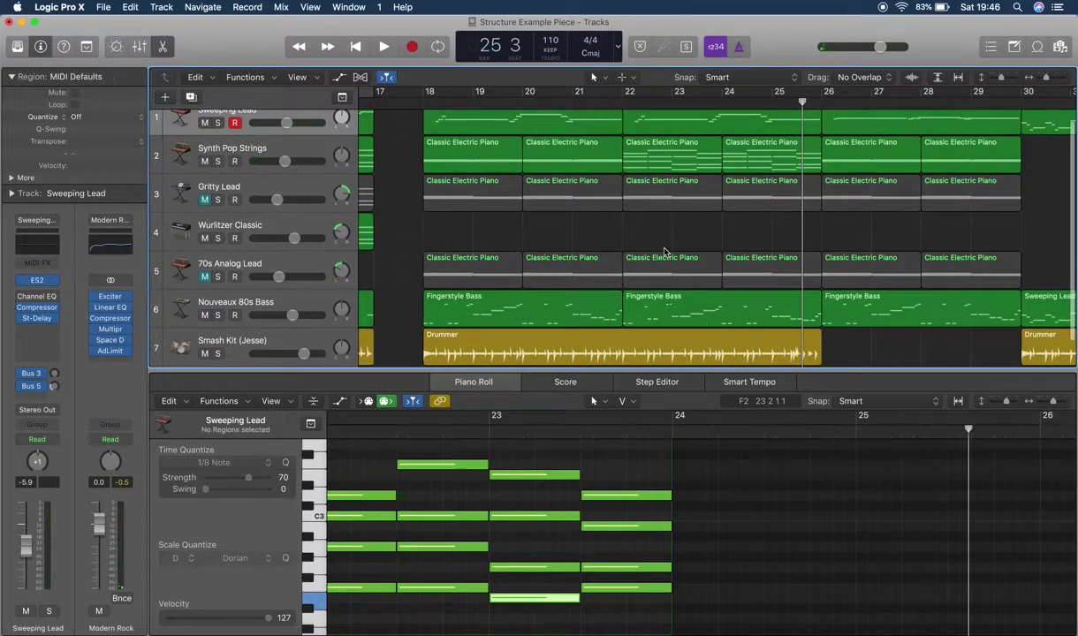
{"action": "left_click", "coordinate": [673, 303]}
{"action": "scroll", "coordinate": [532, 573], "scroll_direction": "down", "scroll_amount": 5}
{"action": "scroll", "coordinate": [532, 573], "scroll_direction": "left", "scroll_amount": 2}
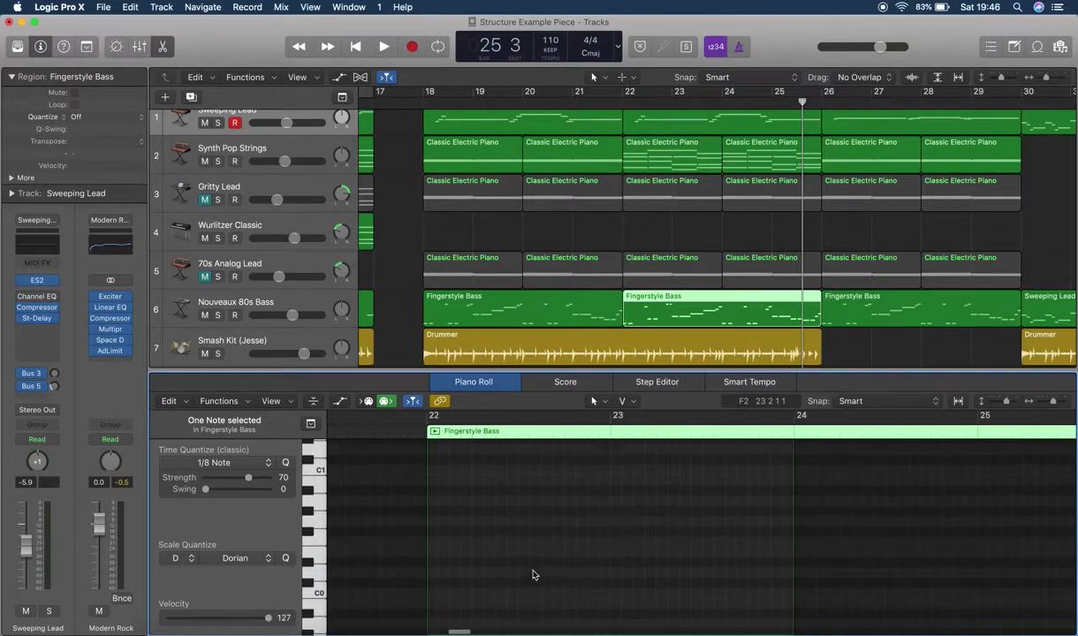
{"action": "left_click", "coordinate": [669, 231]}
{"action": "left_click", "coordinate": [583, 313]}
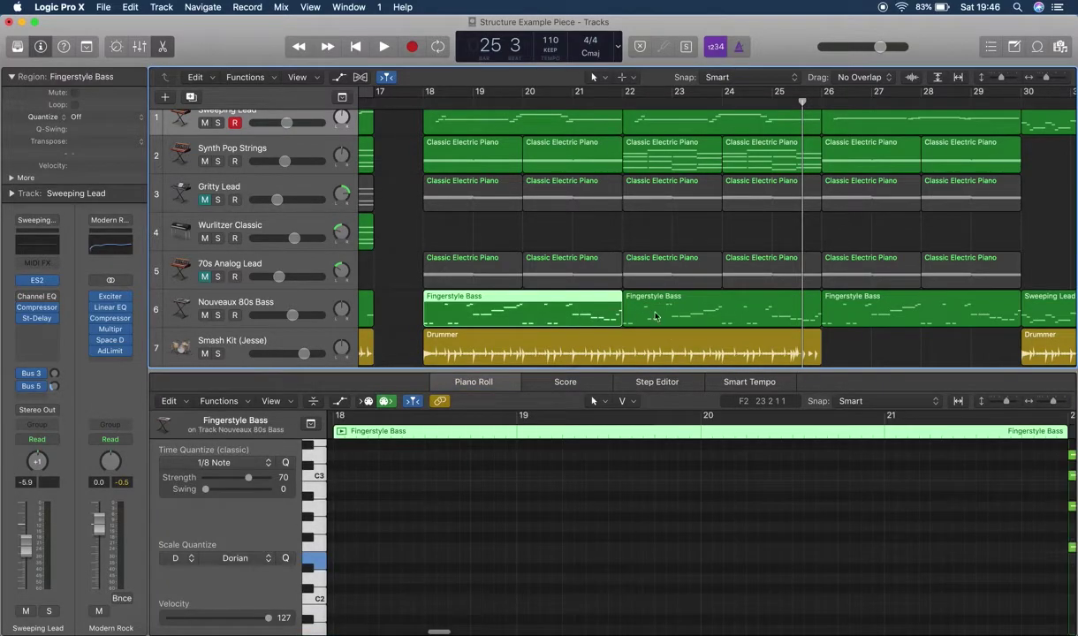
{"action": "left_click", "coordinate": [654, 315]}
{"action": "scroll", "coordinate": [522, 467], "scroll_direction": "right", "scroll_amount": 3}
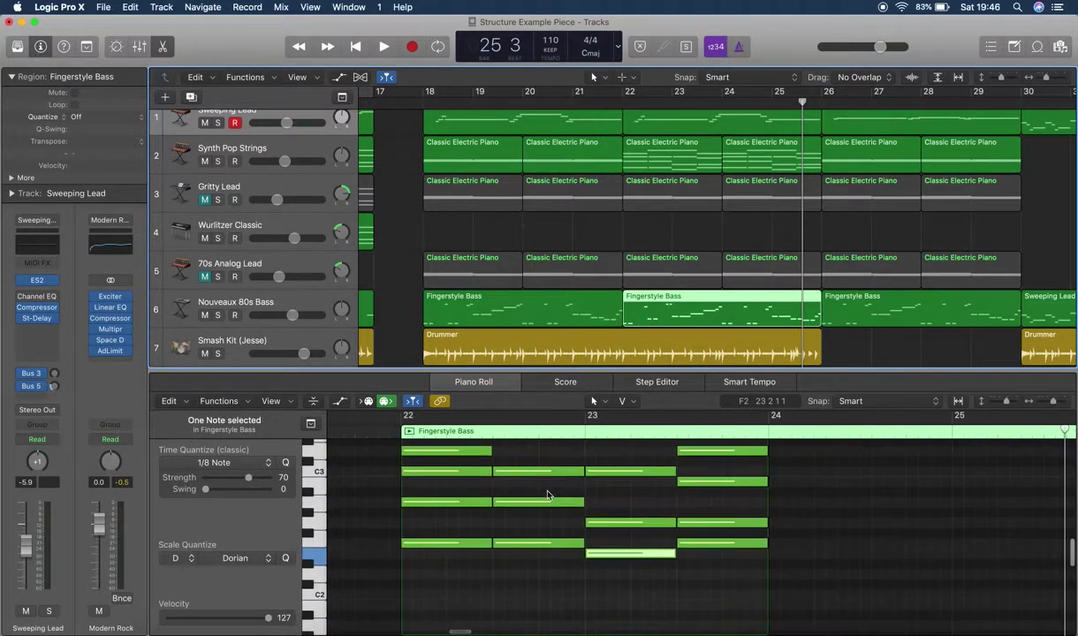
{"action": "scroll", "coordinate": [548, 494], "scroll_direction": "right", "scroll_amount": 1}
{"action": "scroll", "coordinate": [667, 496], "scroll_direction": "left", "scroll_amount": 4}
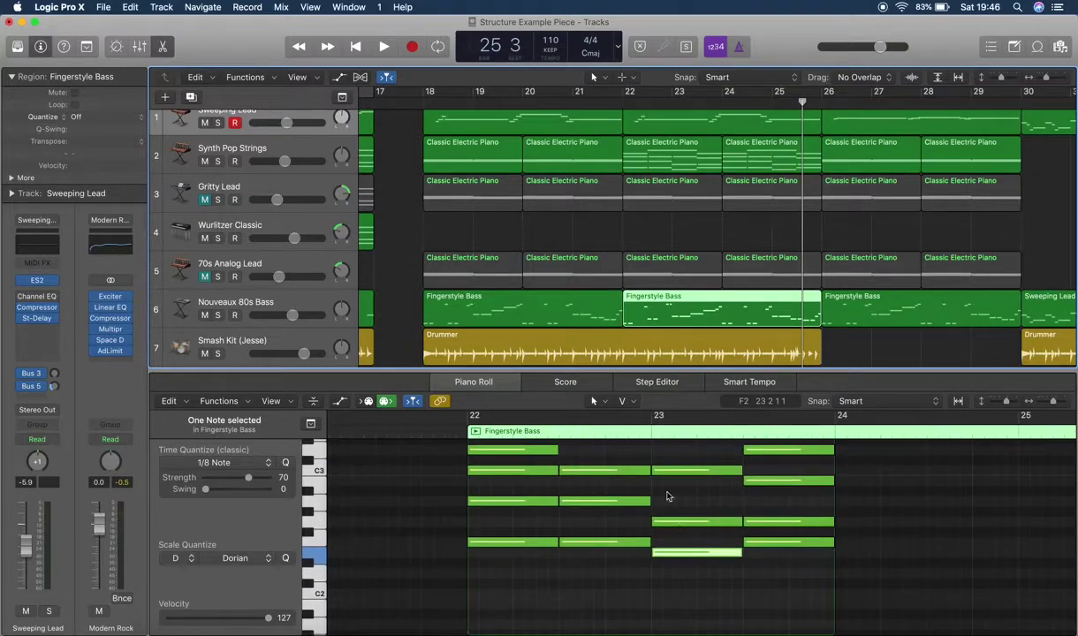
{"action": "scroll", "coordinate": [652, 558], "scroll_direction": "down", "scroll_amount": 10}
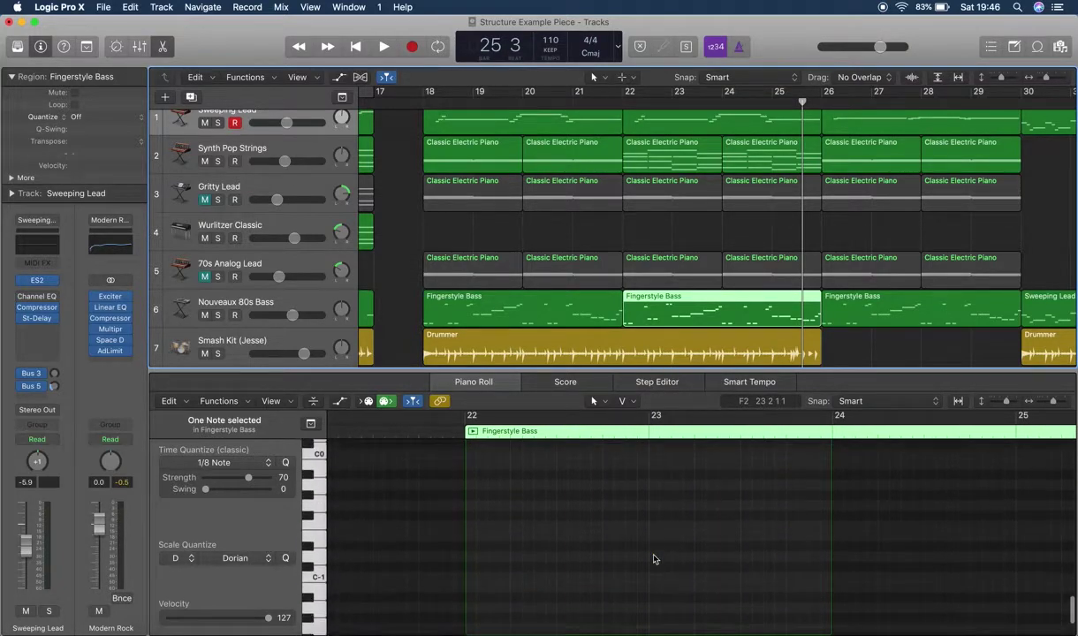
{"action": "scroll", "coordinate": [530, 568], "scroll_direction": "up", "scroll_amount": 10}
Step: Toggle Link so the Piano Roll shows the bass region's own notes, with the playhead at 21 4
{"action": "left_click", "coordinate": [437, 396]}
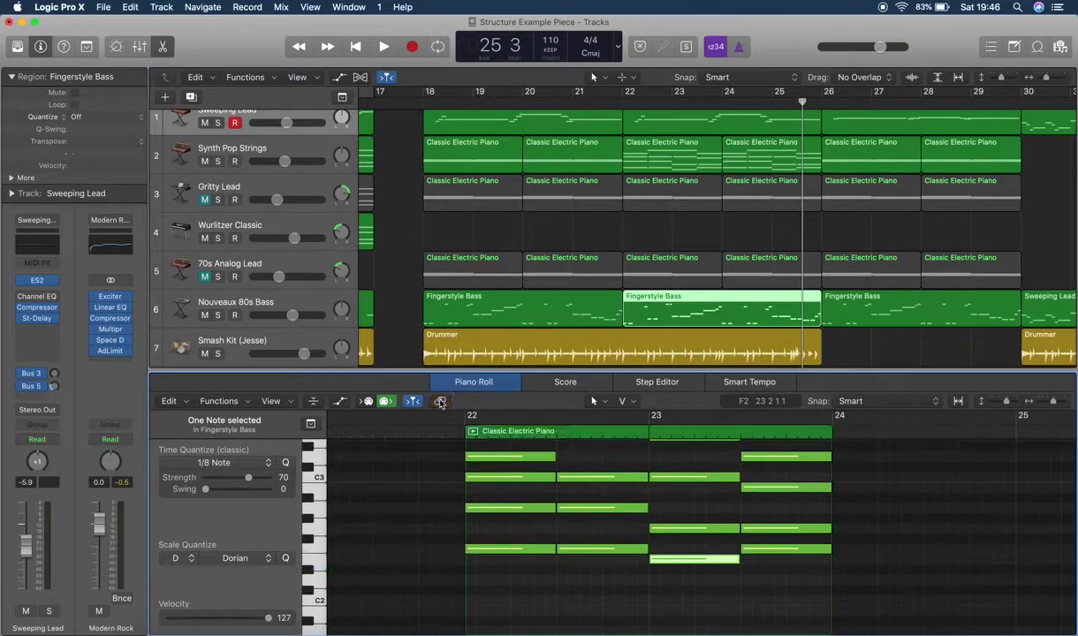
{"action": "left_click", "coordinate": [440, 402]}
{"action": "scroll", "coordinate": [622, 493], "scroll_direction": "up", "scroll_amount": 3}
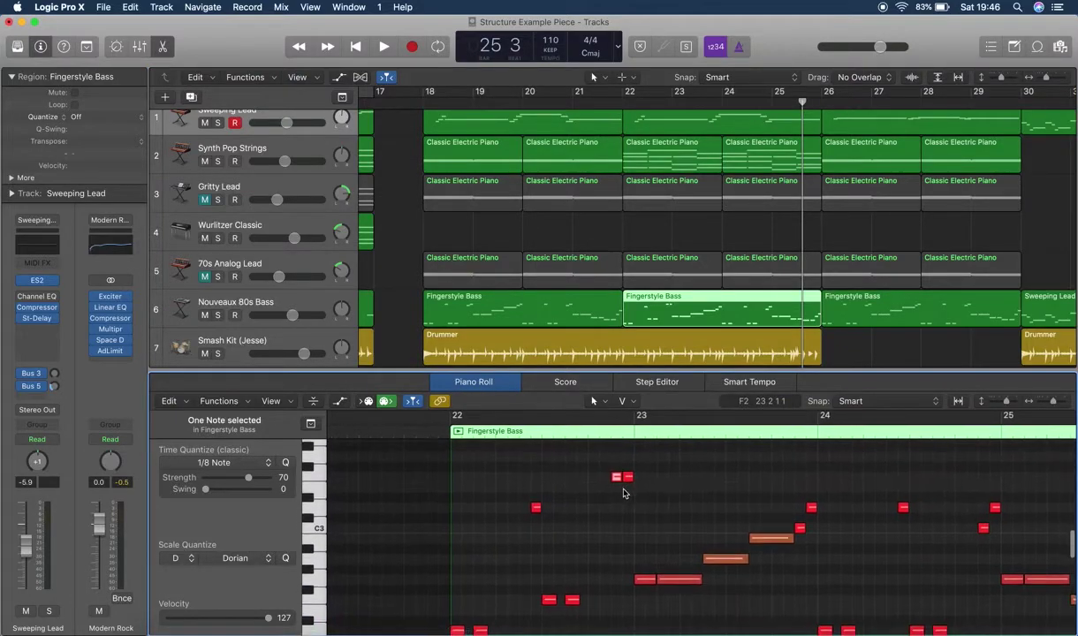
{"action": "left_click", "coordinate": [439, 418]}
{"action": "scroll", "coordinate": [664, 539], "scroll_direction": "left", "scroll_amount": 3}
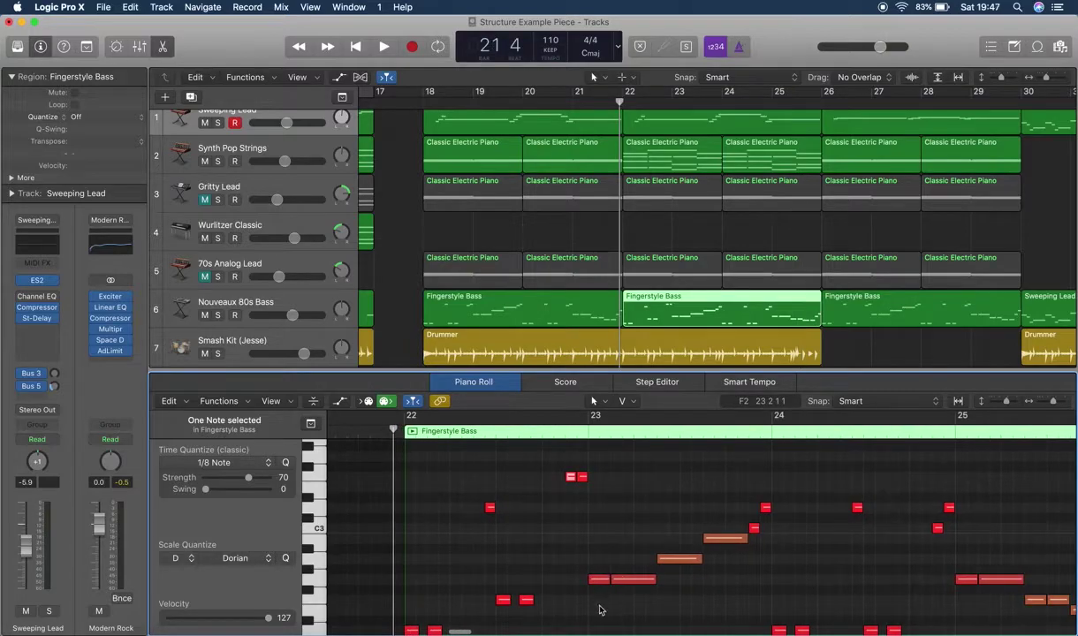
{"action": "scroll", "coordinate": [602, 578], "scroll_direction": "down", "scroll_amount": 2}
{"action": "scroll", "coordinate": [604, 580], "scroll_direction": "down", "scroll_amount": 1}
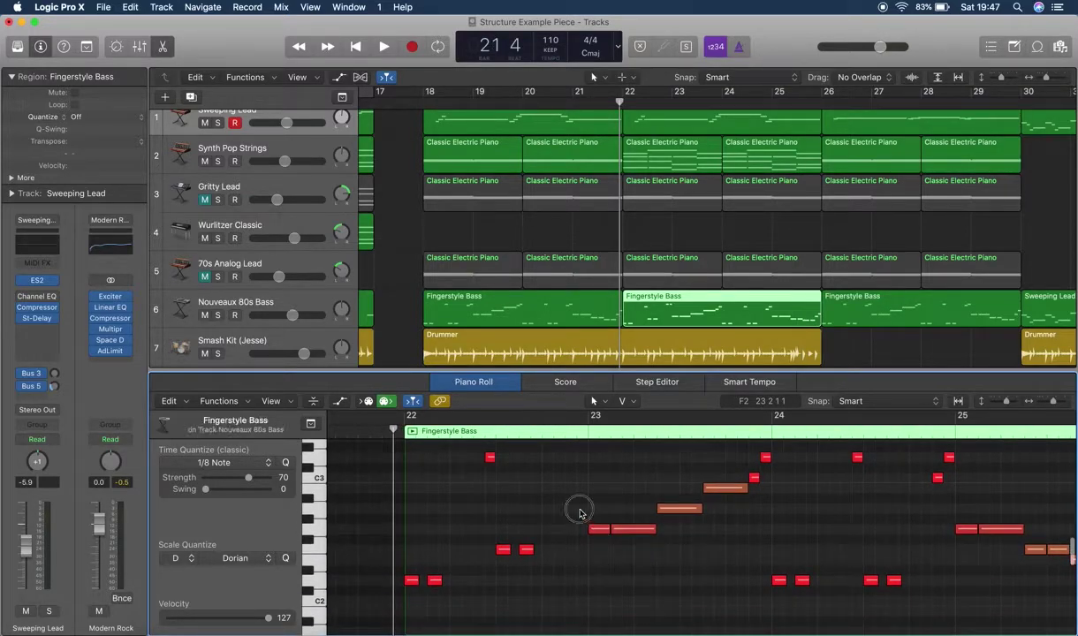
Step: Lower the run of four descending bass notes in the bar-22 Fingerstyle Bass region
{"action": "left_click_drag", "start_coordinate": [577, 506], "coordinate": [638, 542]}
{"action": "left_click_drag", "start_coordinate": [588, 466], "coordinate": [721, 556]}
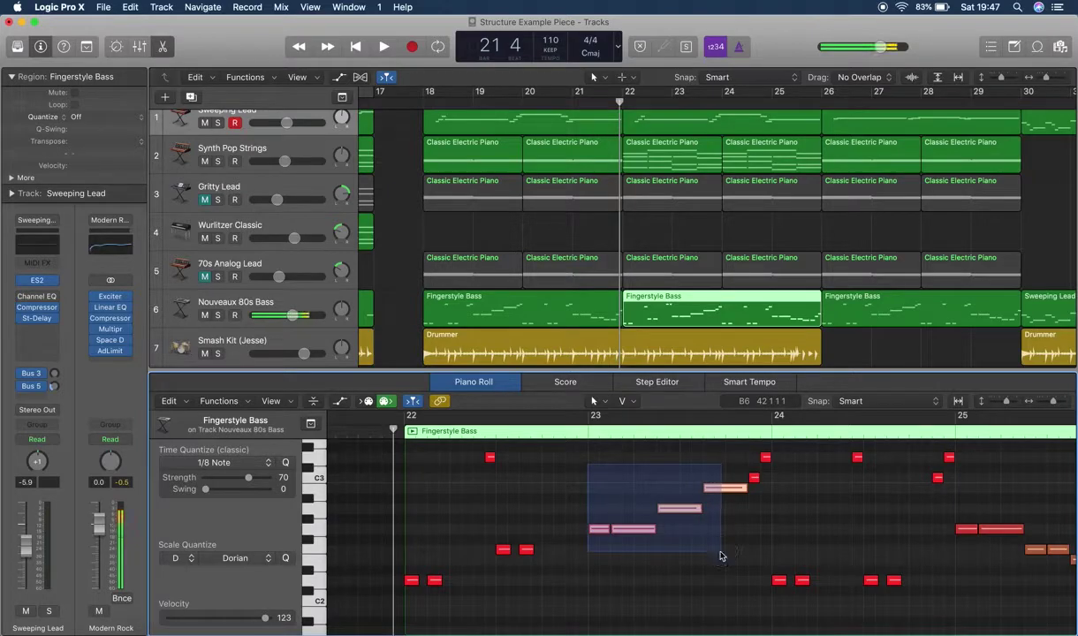
{"action": "left_click_drag", "start_coordinate": [633, 532], "coordinate": [621, 600]}
{"action": "left_click", "coordinate": [677, 579]}
{"action": "left_click", "coordinate": [726, 559]}
Step: Raise the E2 bass note up to G#2
{"action": "scroll", "coordinate": [698, 530], "scroll_direction": "right", "scroll_amount": 3}
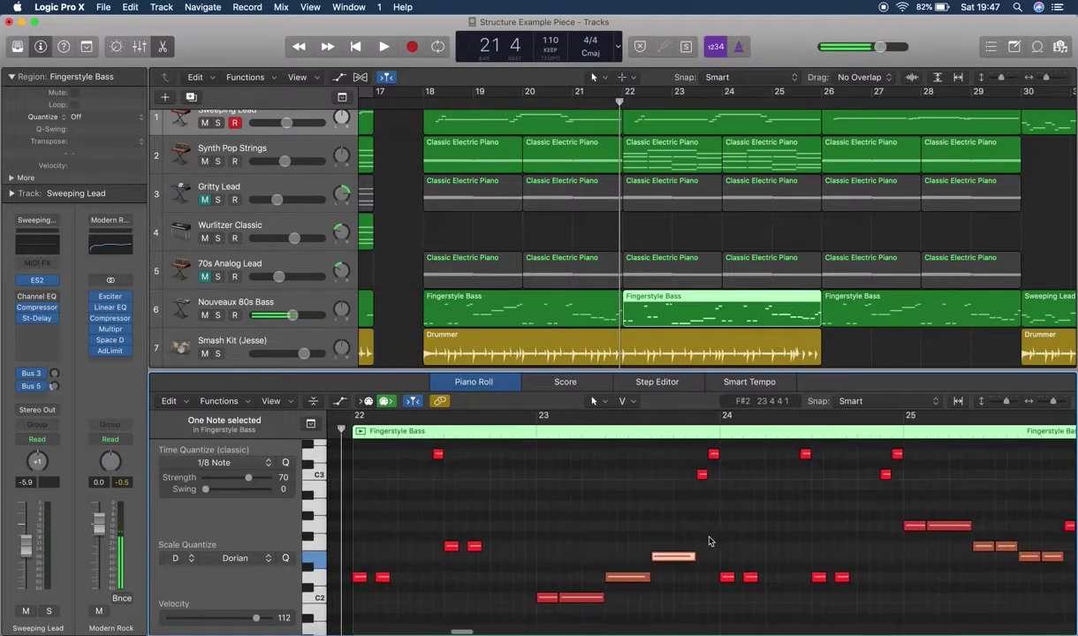
{"action": "scroll", "coordinate": [683, 535], "scroll_direction": "up", "scroll_amount": 3}
{"action": "scroll", "coordinate": [683, 535], "scroll_direction": "down", "scroll_amount": 2}
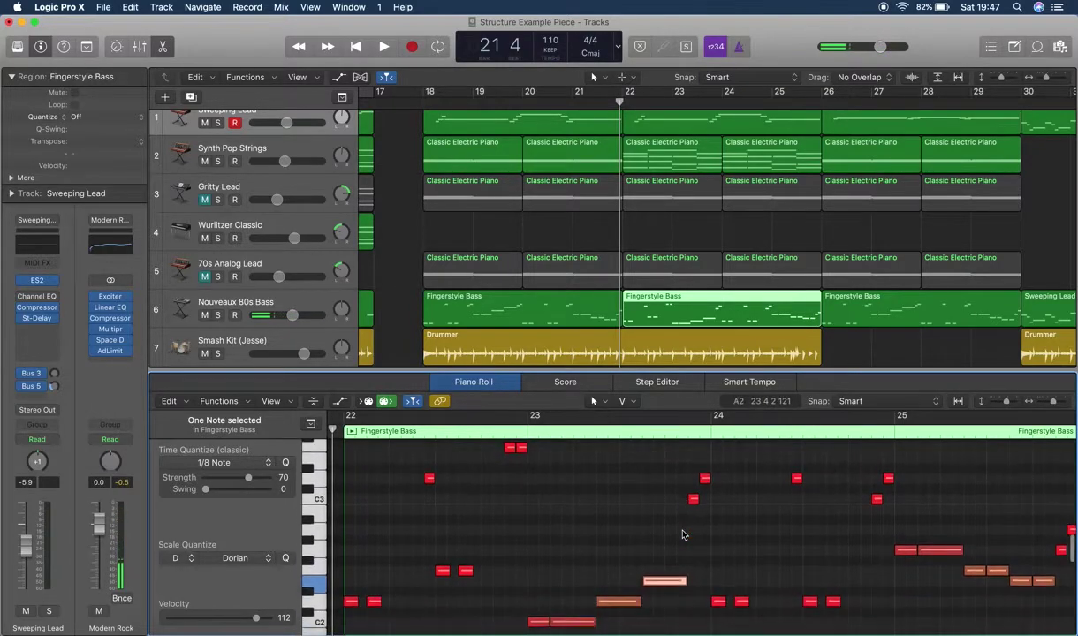
{"action": "left_click", "coordinate": [661, 579]}
{"action": "left_click_drag", "start_coordinate": [660, 579], "coordinate": [663, 549]}
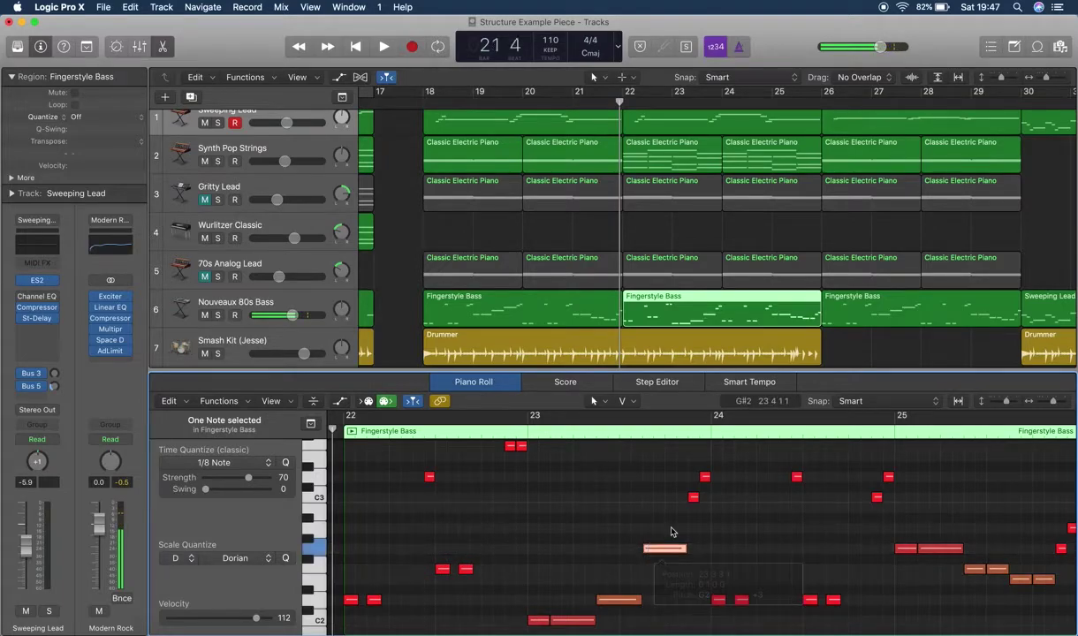
Step: Shorten the bar-22 Fingerstyle Bass region to two bars from its right edge
{"action": "left_click", "coordinate": [704, 478]}
{"action": "scroll", "coordinate": [697, 551], "scroll_direction": "left", "scroll_amount": 2}
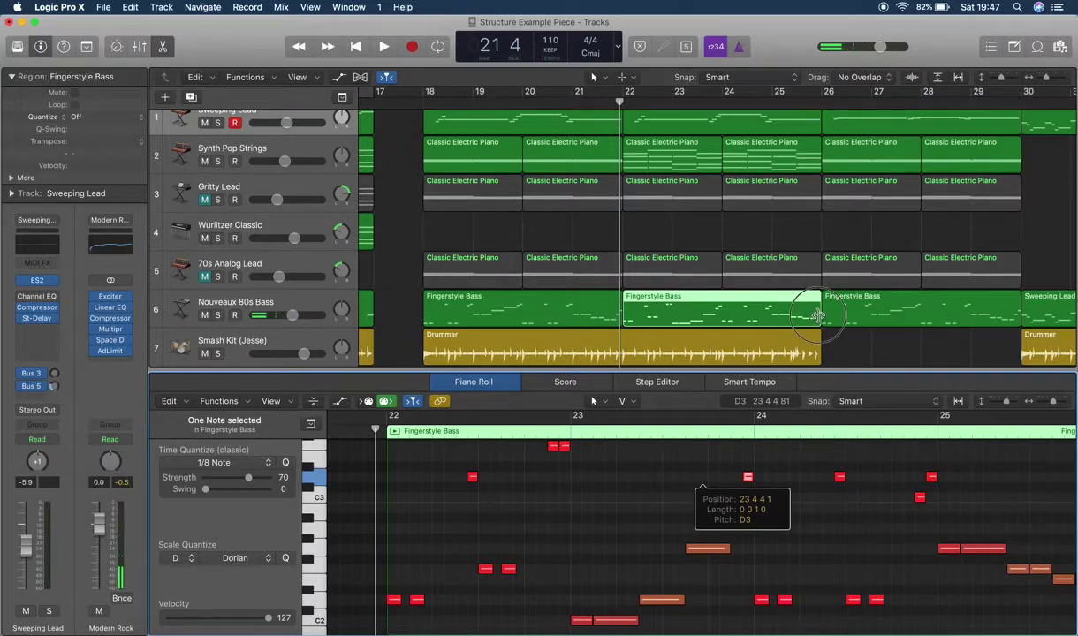
{"action": "left_click_drag", "start_coordinate": [818, 315], "coordinate": [784, 314]}
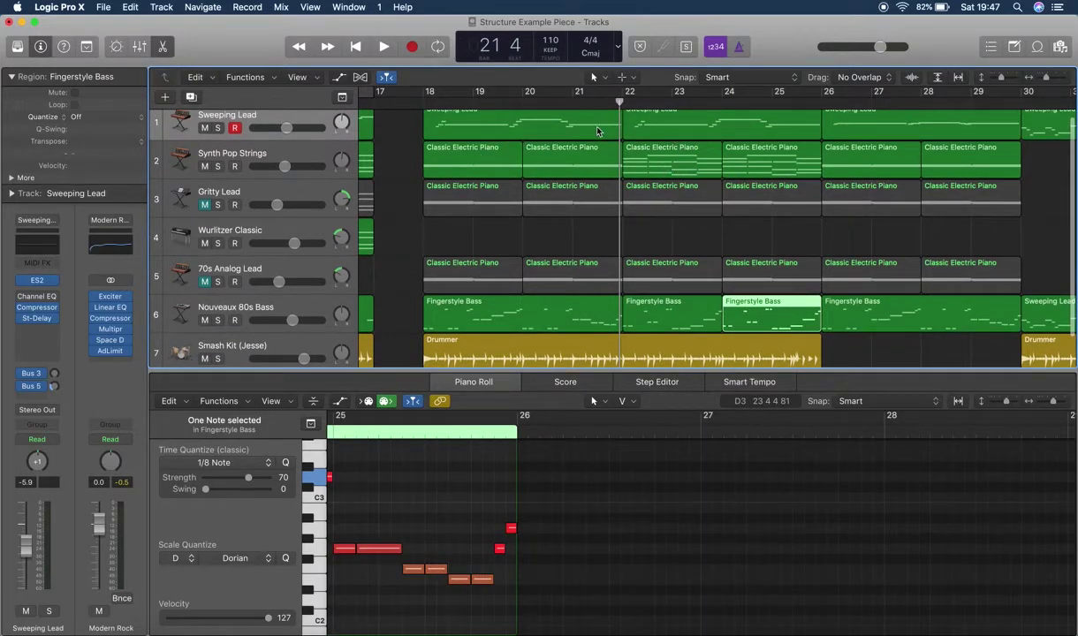
{"action": "left_click", "coordinate": [403, 95]}
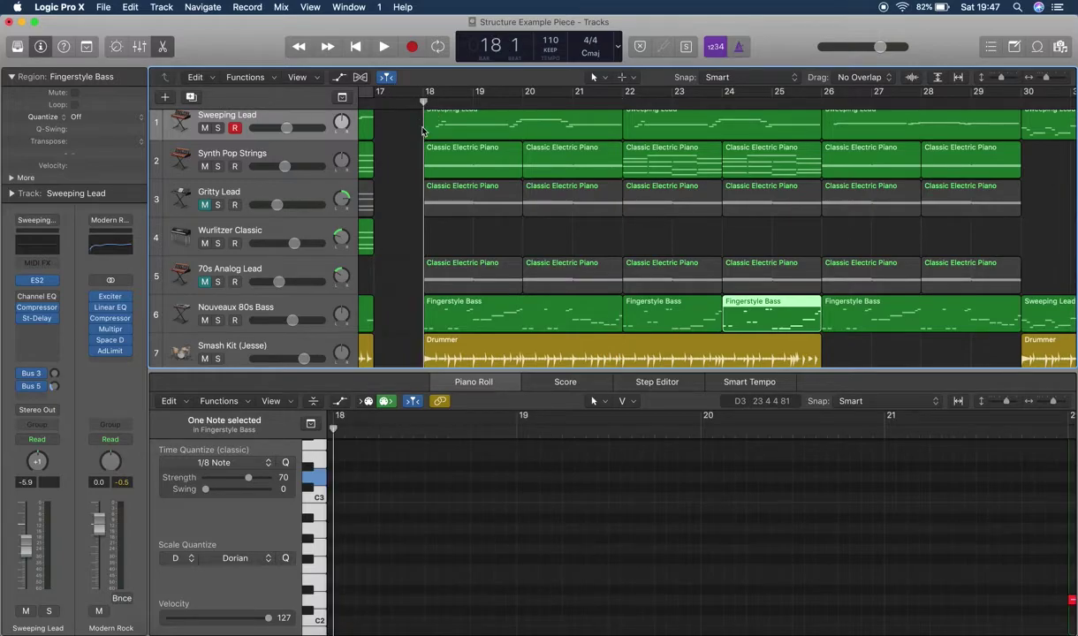
{"action": "key", "text": "space"}
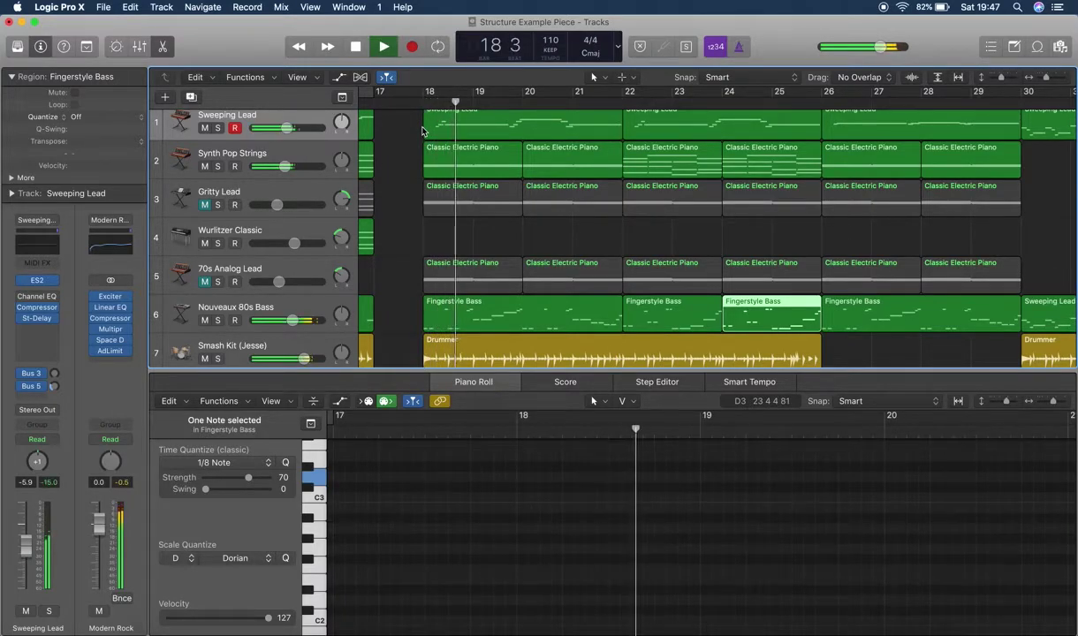
{"action": "key", "text": "XF86AudioRaiseVolume"}
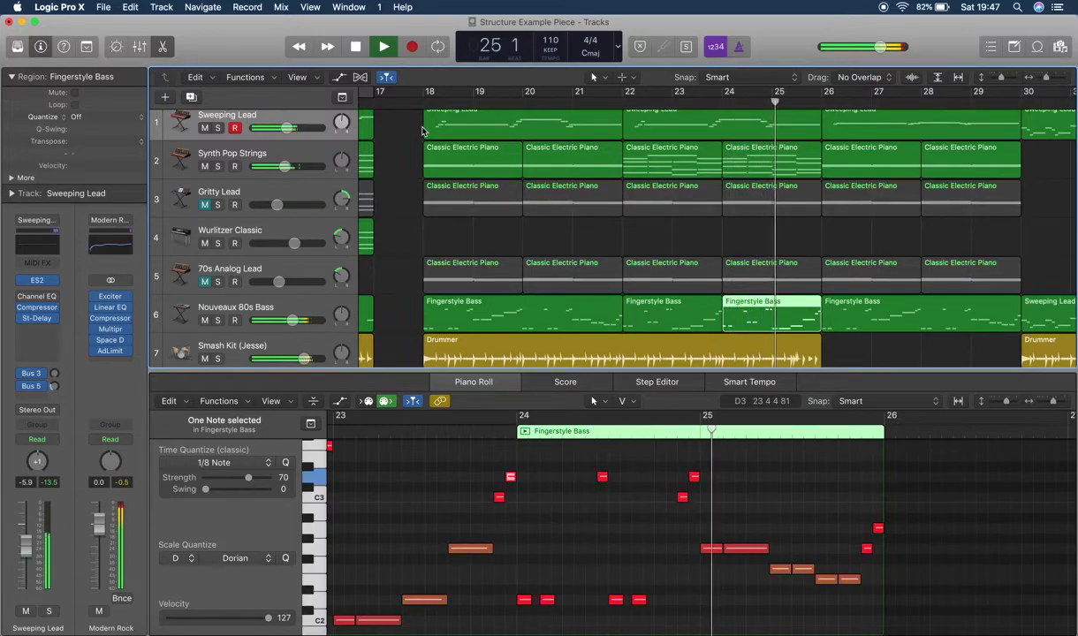
{"action": "key", "text": "space"}
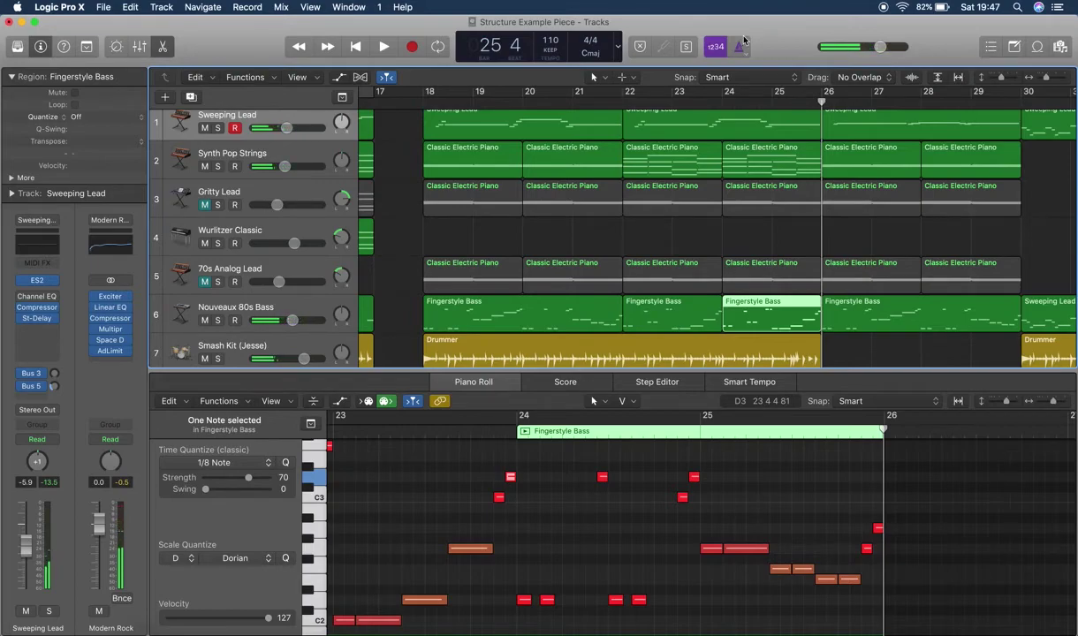
{"action": "scroll", "coordinate": [686, 148], "scroll_direction": "up", "scroll_amount": 1}
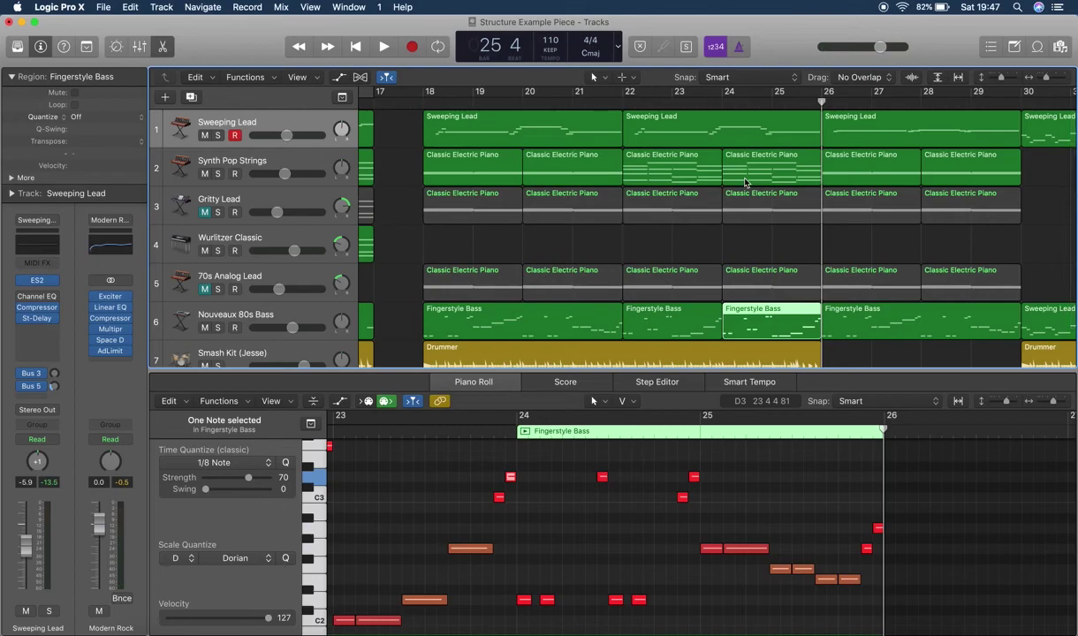